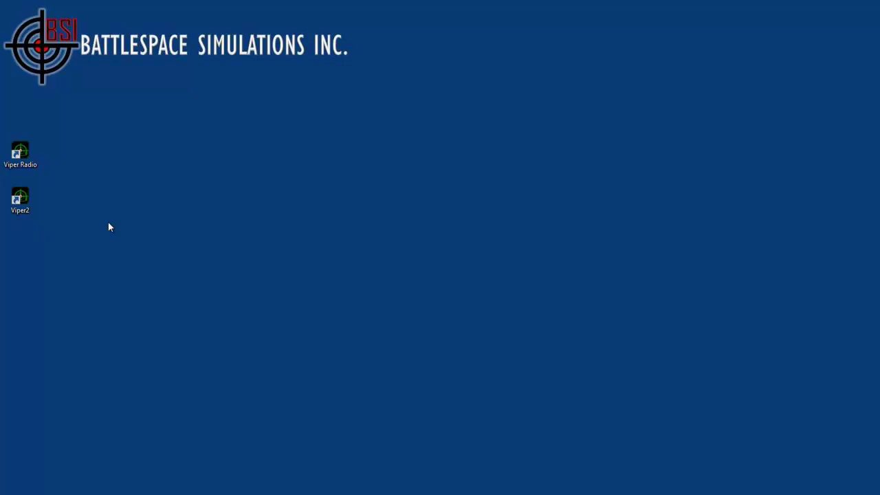
Launch Viper Radio and enable VOX transmission with the 120.000 MHz channel active.
{"action": "double_click", "coordinate": [30, 160]}
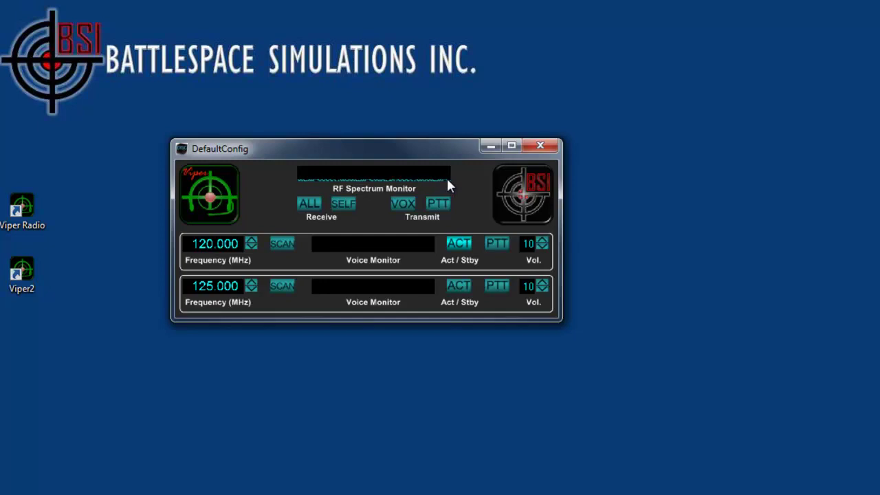
{"action": "left_click", "coordinate": [308, 205]}
{"action": "left_click", "coordinate": [401, 205]}
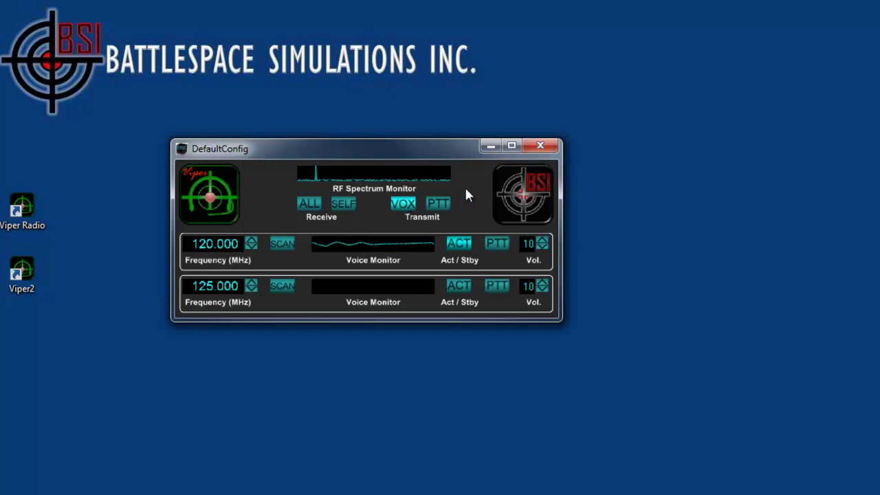
{"action": "left_click", "coordinate": [460, 244]}
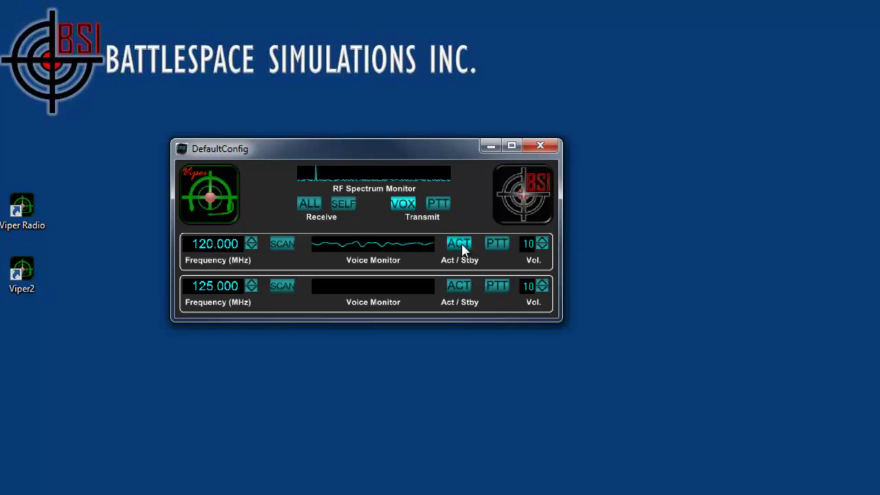
Test global push-to-talk with only the 120.000 MHz channel active, then with 125.000 MHz also active, and return 125.000 MHz to standby.
{"action": "left_click", "coordinate": [440, 199]}
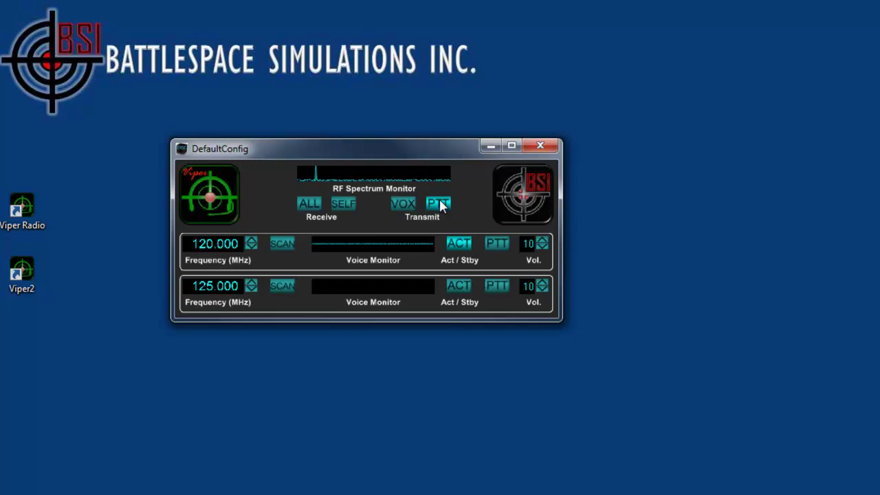
{"action": "left_click", "coordinate": [459, 286]}
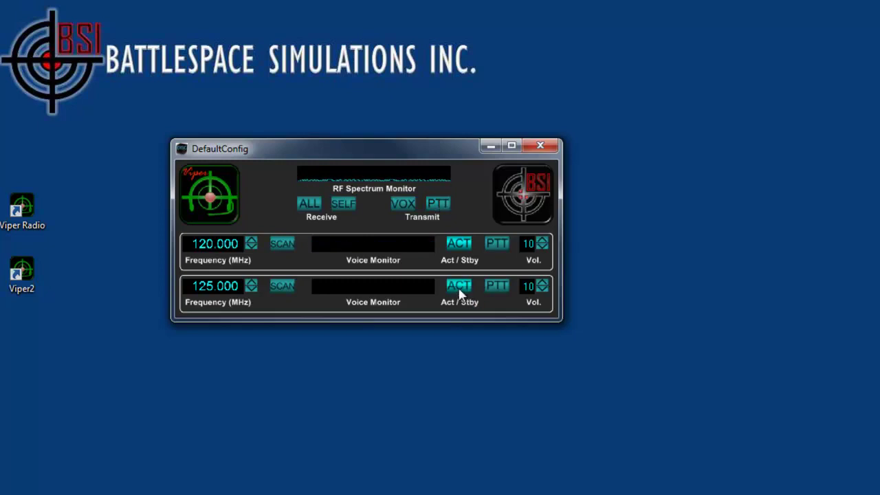
{"action": "left_click", "coordinate": [438, 203]}
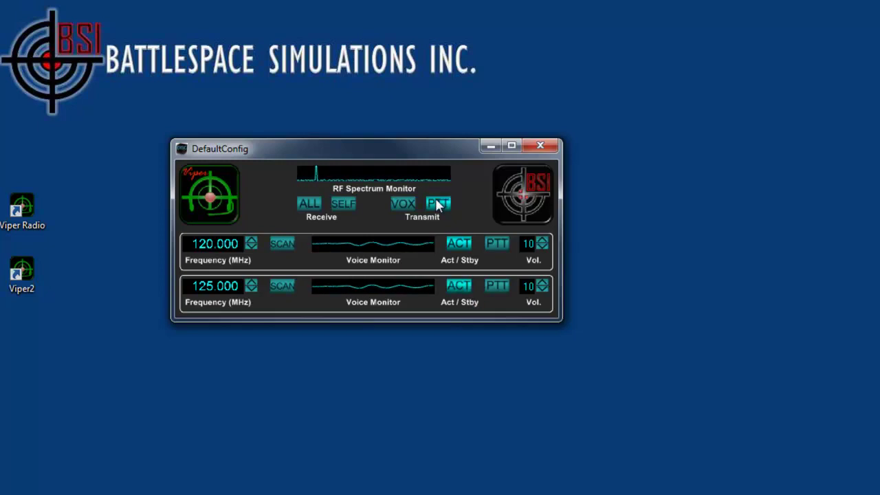
{"action": "left_click", "coordinate": [438, 204]}
{"action": "left_click", "coordinate": [462, 289]}
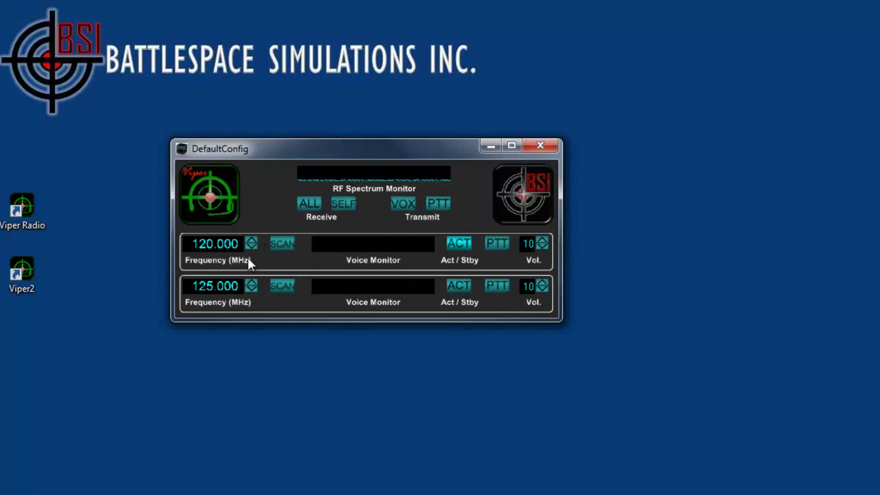
Set the first channel's frequency to 540 MHz and step it down to 539.450 MHz.
{"action": "left_click", "coordinate": [200, 241]}
{"action": "type", "text": "540"}
{"action": "key", "text": "Return"}
{"action": "left_click", "coordinate": [251, 246]}
{"action": "left_click", "coordinate": [250, 246]}
{"action": "left_click", "coordinate": [251, 247]}
{"action": "left_click", "coordinate": [250, 246]}
{"action": "left_click", "coordinate": [251, 246]}
{"action": "left_click", "coordinate": [251, 246]}
{"action": "left_click", "coordinate": [250, 246]}
{"action": "left_click", "coordinate": [250, 246]}
{"action": "left_click_drag", "start_coordinate": [251, 246], "coordinate": [251, 246]}
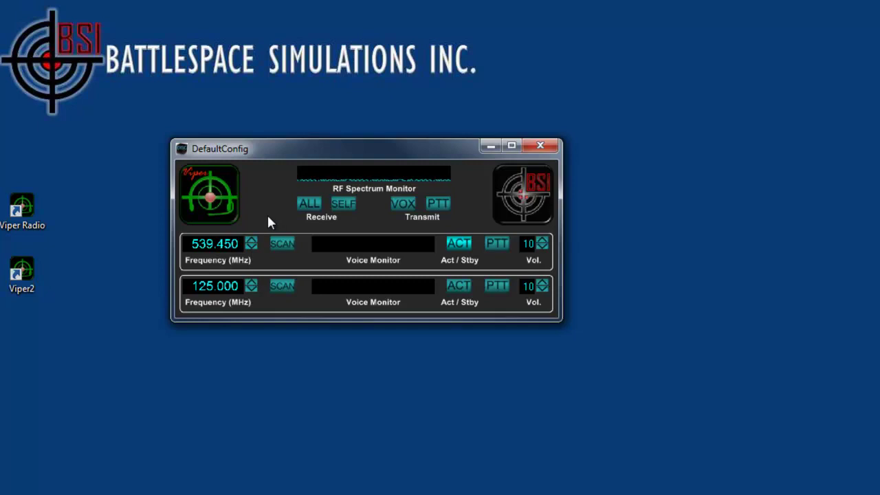
Run a frequency scan on the first channel and stop it.
{"action": "left_click", "coordinate": [281, 245]}
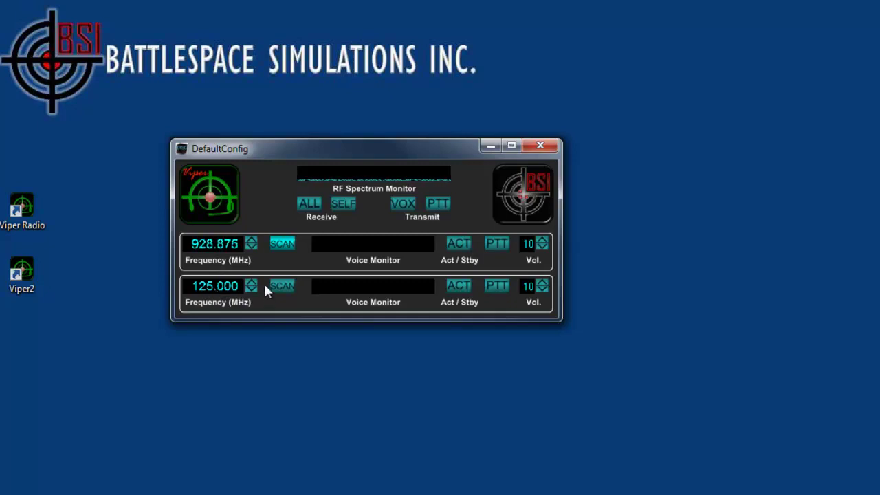
{"action": "left_click", "coordinate": [287, 246]}
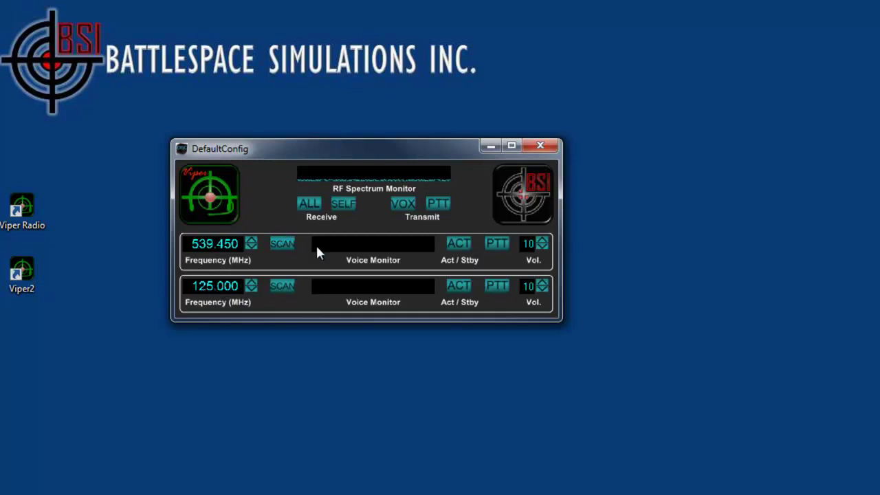
{"action": "left_click", "coordinate": [460, 243]}
Transmit with each channel's own push-to-talk, alternating between the 539.450 MHz and 125.000 MHz channels.
{"action": "left_click", "coordinate": [497, 243]}
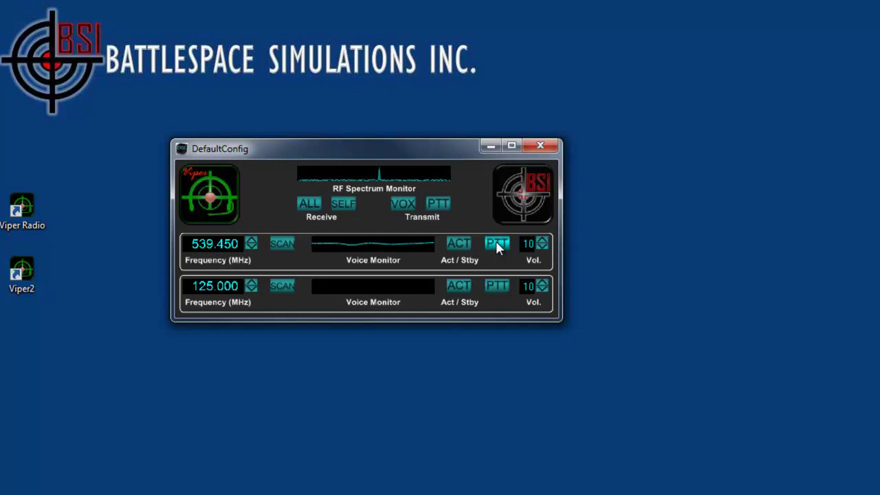
{"action": "left_click", "coordinate": [496, 244]}
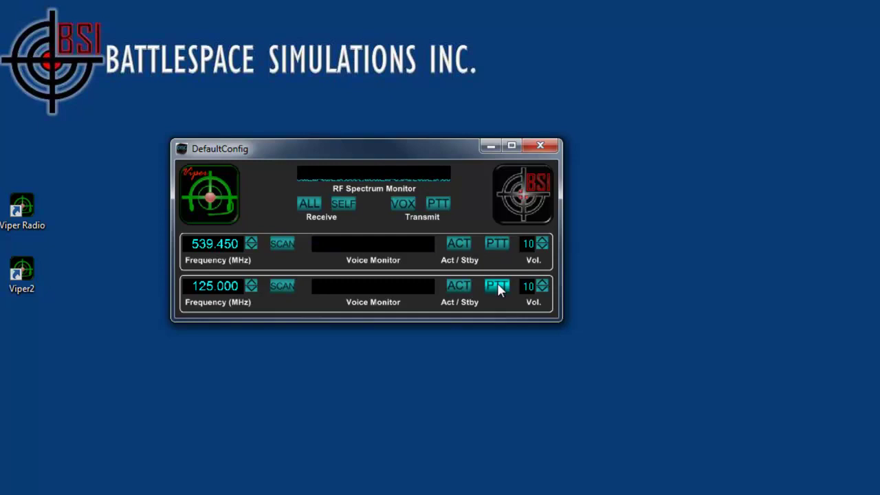
{"action": "left_click", "coordinate": [498, 285]}
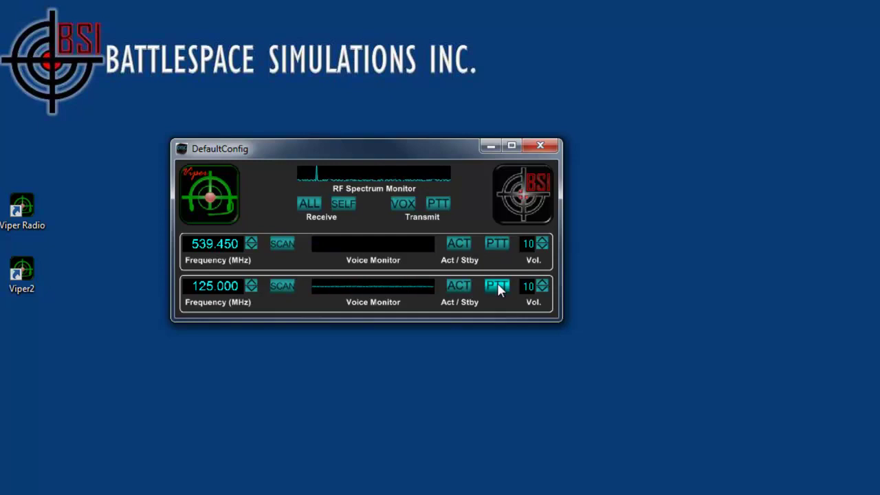
{"action": "left_click", "coordinate": [497, 286]}
{"action": "left_click", "coordinate": [497, 243]}
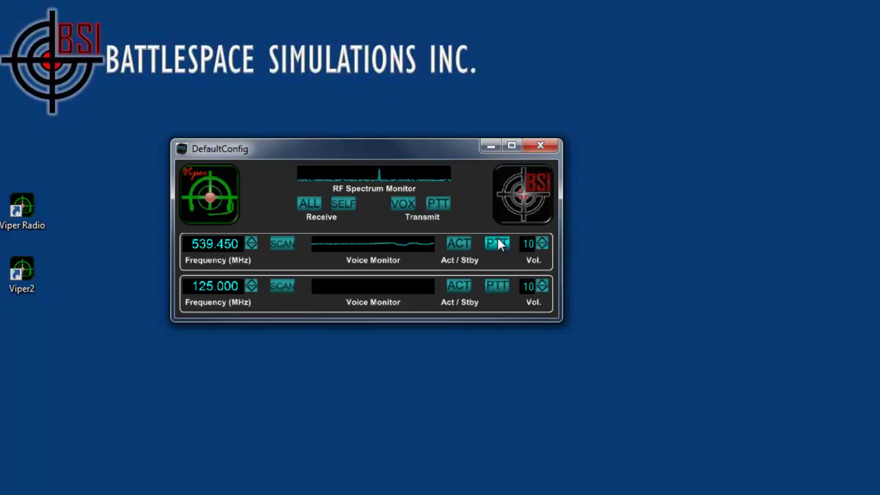
{"action": "left_click", "coordinate": [498, 244]}
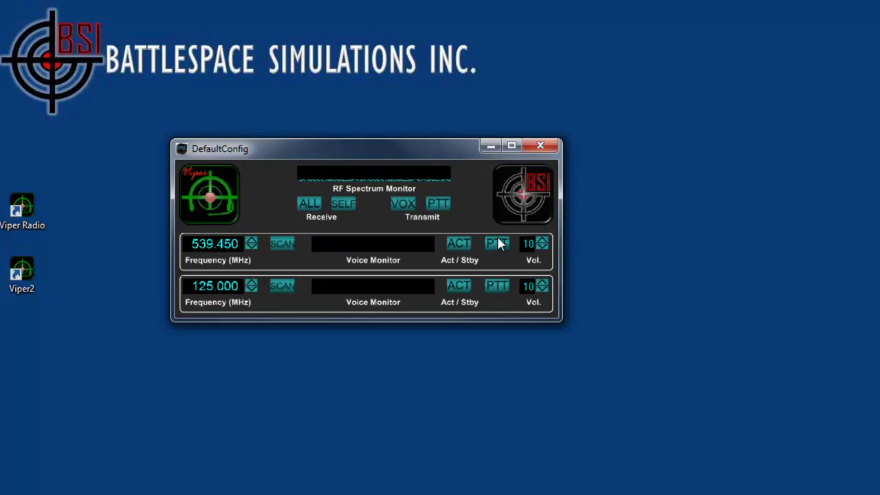
Transmit on the 539.450 MHz channel while 125.000 MHz is active, and return 125.000 MHz to standby.
{"action": "left_click", "coordinate": [498, 244]}
{"action": "left_click", "coordinate": [498, 244]}
{"action": "left_click", "coordinate": [501, 245]}
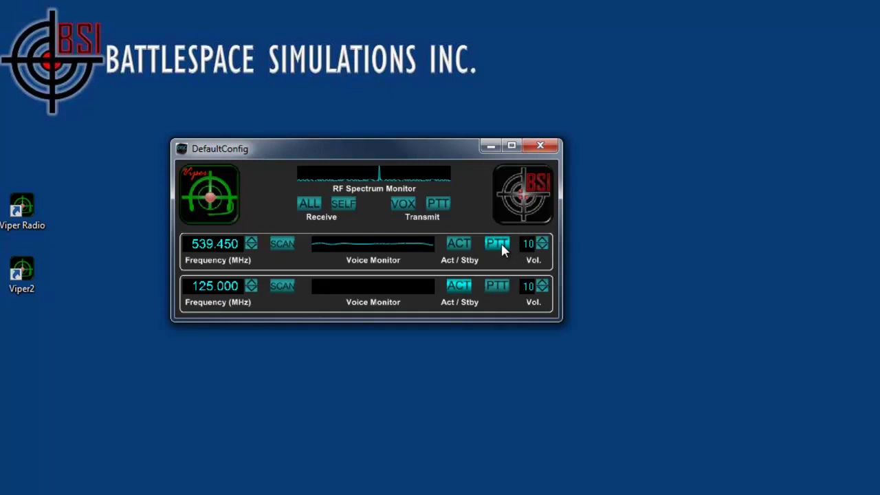
{"action": "left_click", "coordinate": [501, 243]}
{"action": "left_click", "coordinate": [460, 286]}
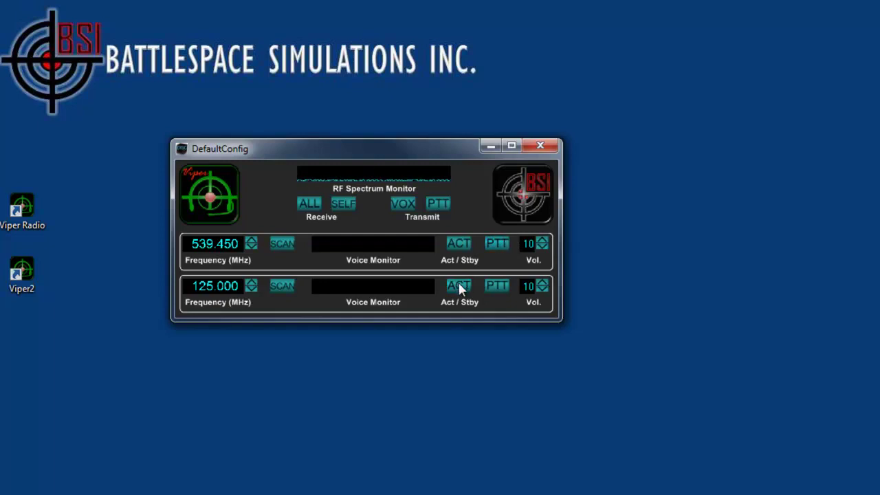
Lower the 539.450 MHz channel's volume and restore it to 10.
{"action": "left_click", "coordinate": [542, 246]}
{"action": "left_click", "coordinate": [542, 242]}
{"action": "left_click", "coordinate": [542, 242]}
Enable VOX transmission with the 539.450 MHz channel active.
{"action": "right_click", "coordinate": [465, 204]}
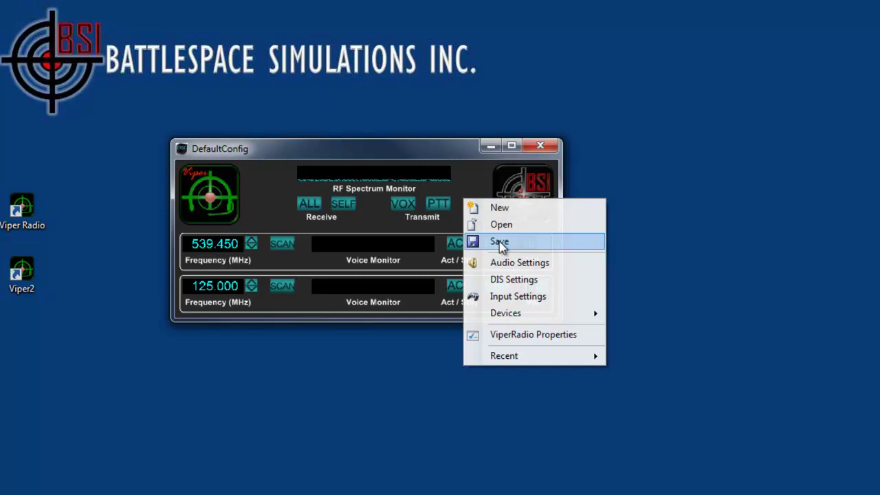
{"action": "left_click", "coordinate": [402, 204]}
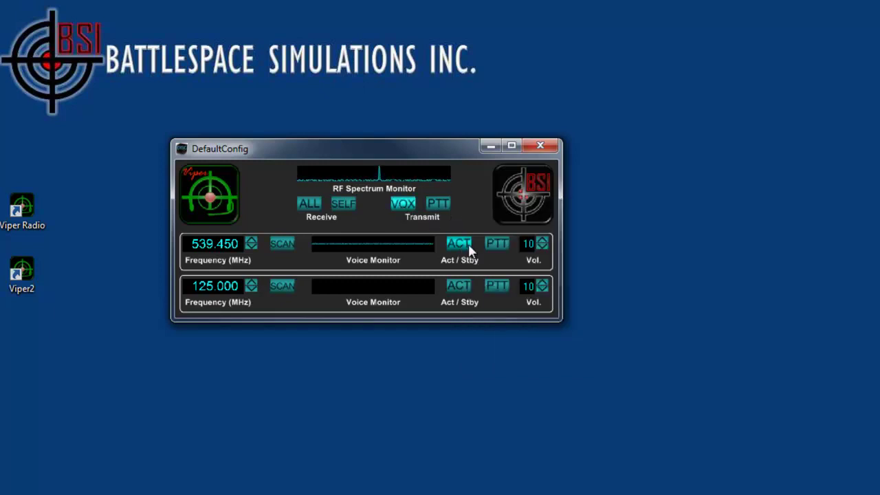
Open the ViperRadio Properties and place the window below the DefaultConfig radio.
{"action": "right_click", "coordinate": [468, 210]}
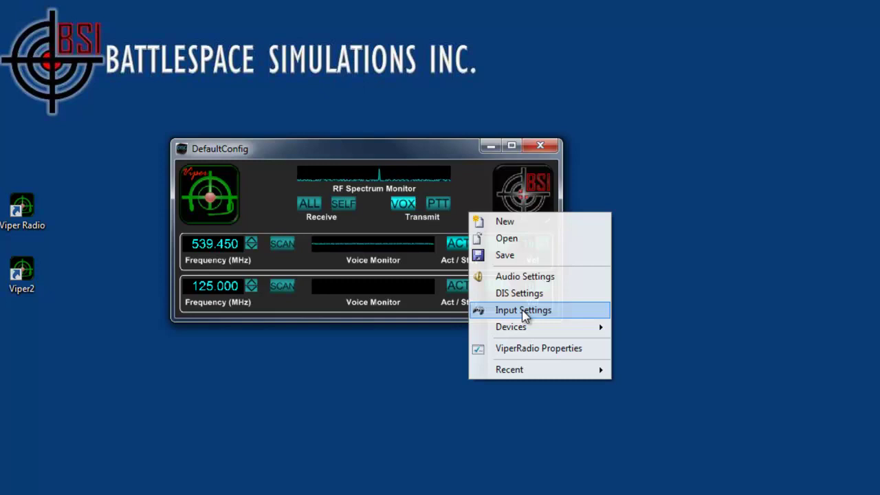
{"action": "mouse_move", "coordinate": [521, 331]}
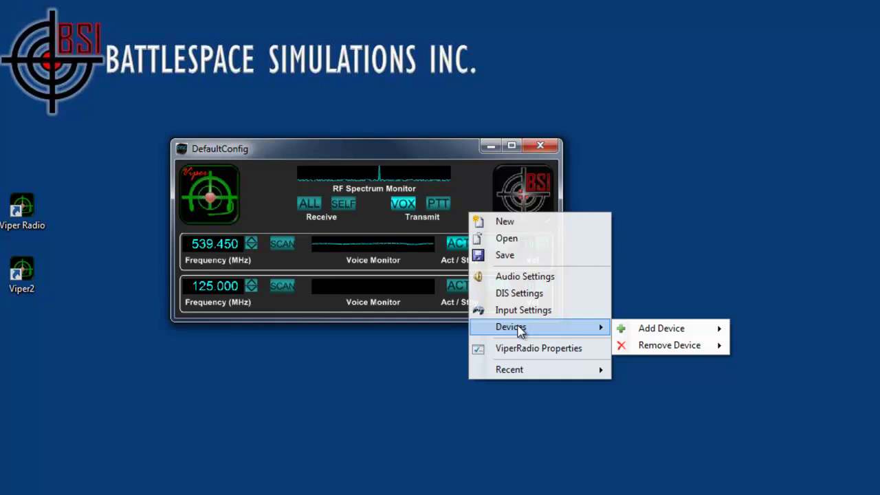
{"action": "mouse_move", "coordinate": [669, 329]}
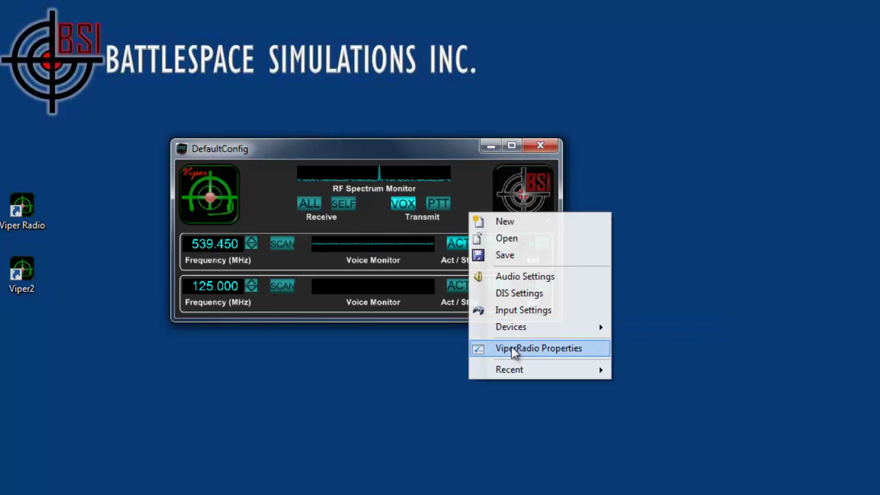
{"action": "left_click", "coordinate": [514, 348]}
{"action": "left_click_drag", "start_coordinate": [480, 79], "coordinate": [599, 273]}
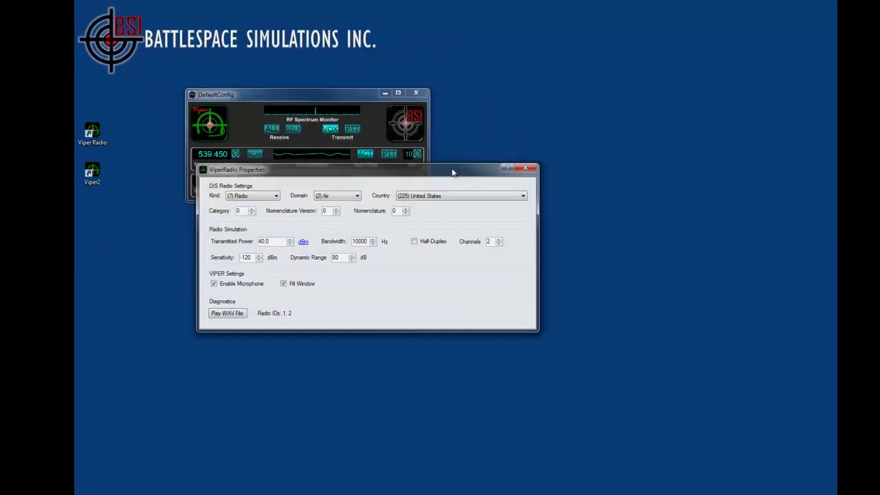
{"action": "left_click_drag", "start_coordinate": [452, 173], "coordinate": [432, 224]}
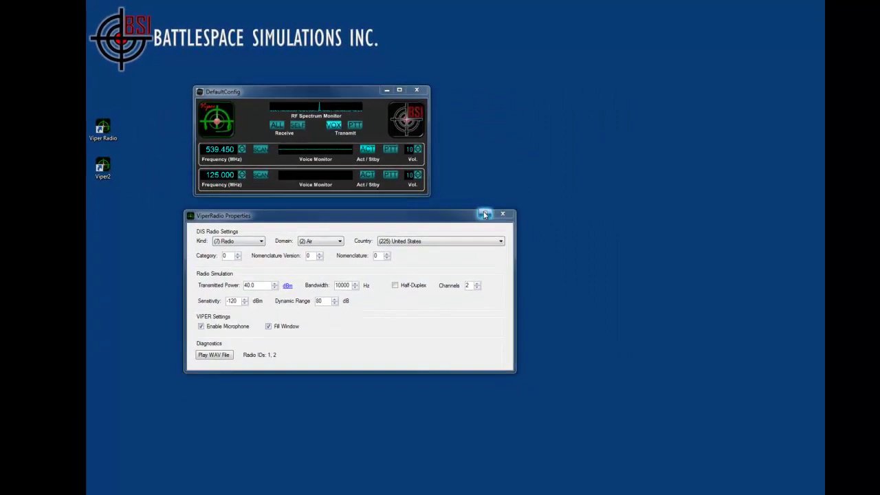
Open the Viper DIS Radio User's Manual from the properties help, look at its cover page, and close it.
{"action": "left_click", "coordinate": [485, 214]}
{"action": "left_click", "coordinate": [517, 194]}
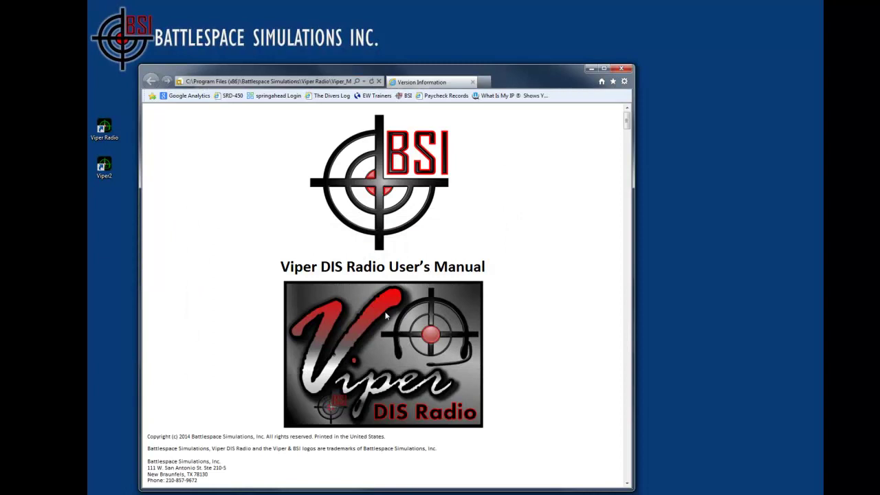
{"action": "left_click_drag", "start_coordinate": [635, 127], "coordinate": [610, 113]}
{"action": "left_click", "coordinate": [623, 71]}
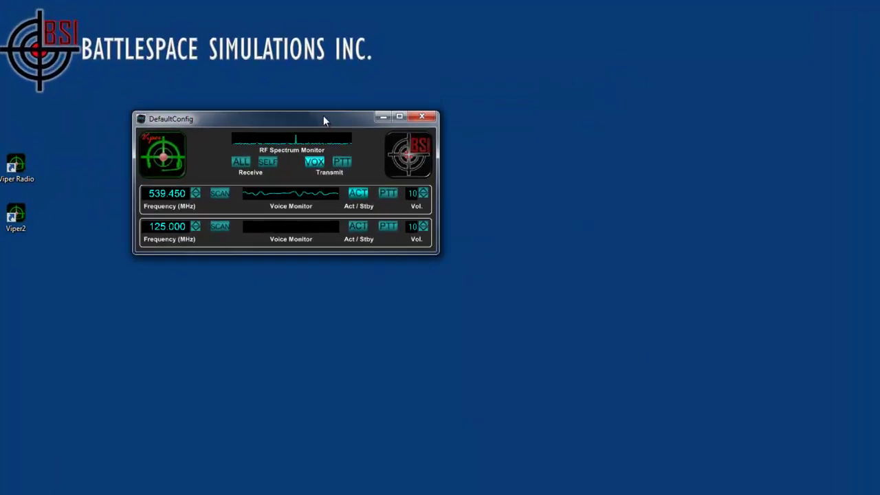
Launch the second radio, Viper2, and place its window beside the DefaultConfig radio.
{"action": "left_click", "coordinate": [17, 221]}
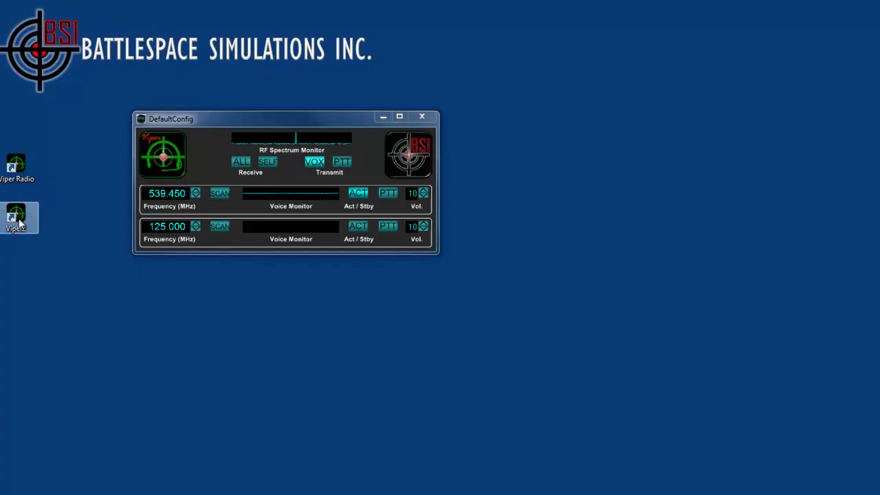
{"action": "double_click", "coordinate": [18, 220]}
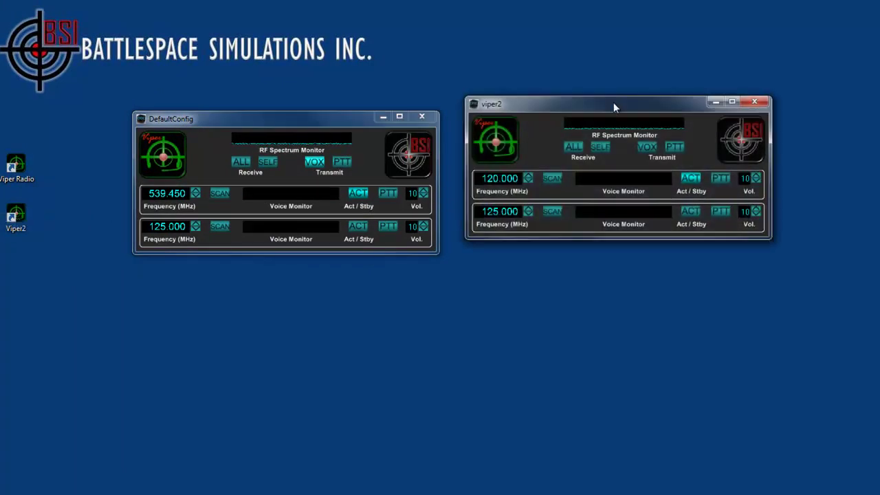
{"action": "left_click_drag", "start_coordinate": [614, 107], "coordinate": [657, 117]}
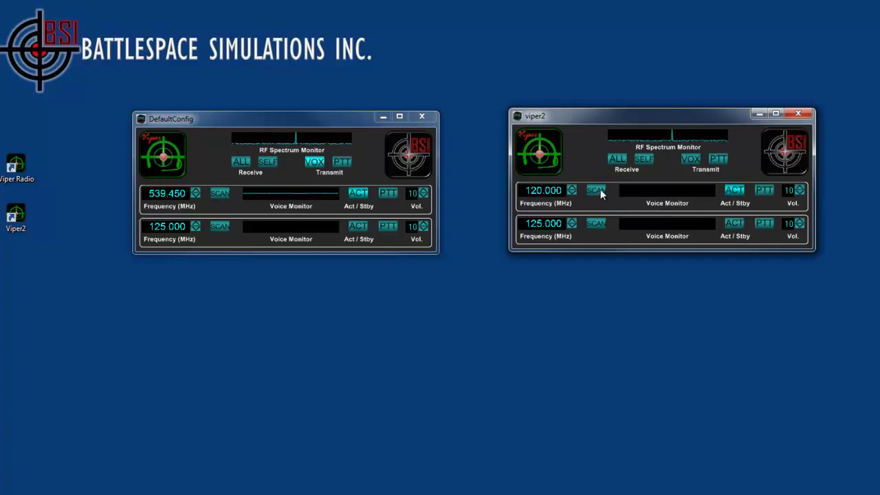
Disable VOX on the DefaultConfig radio and scan viper2's first channel to 539.450 MHz by transmitting from DefaultConfig with push-to-talk.
{"action": "left_click", "coordinate": [318, 163]}
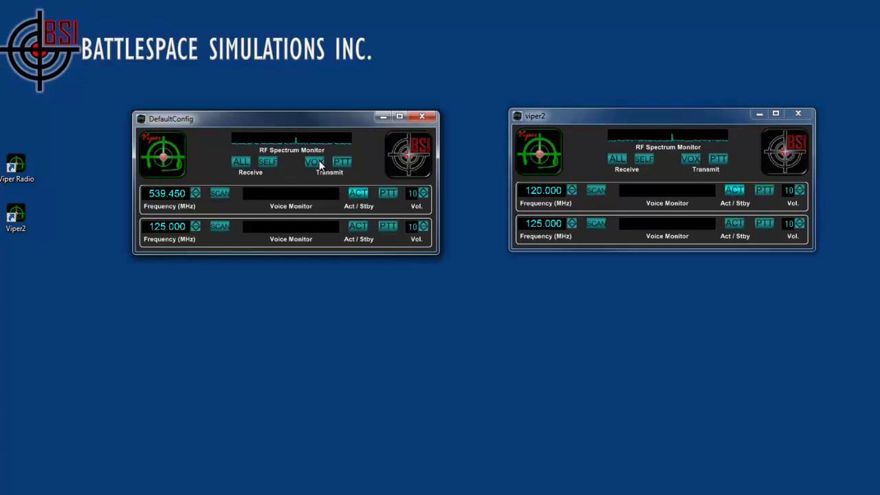
{"action": "left_click", "coordinate": [596, 192]}
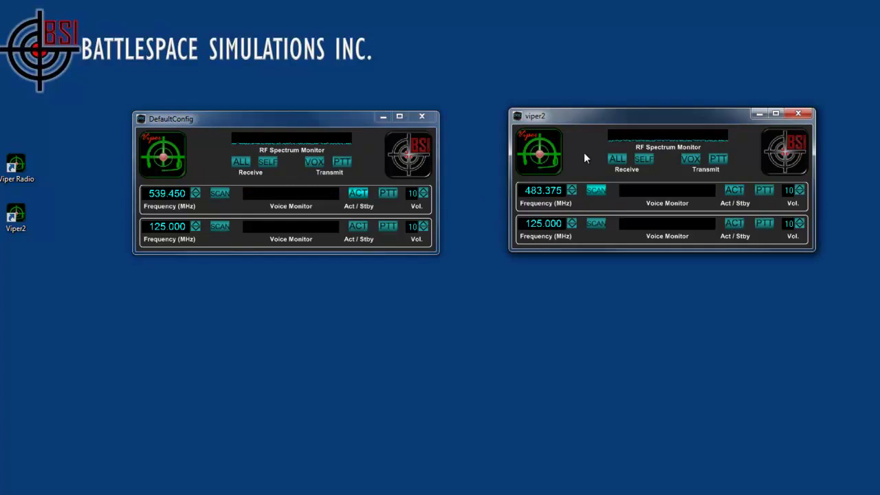
{"action": "left_click", "coordinate": [342, 163]}
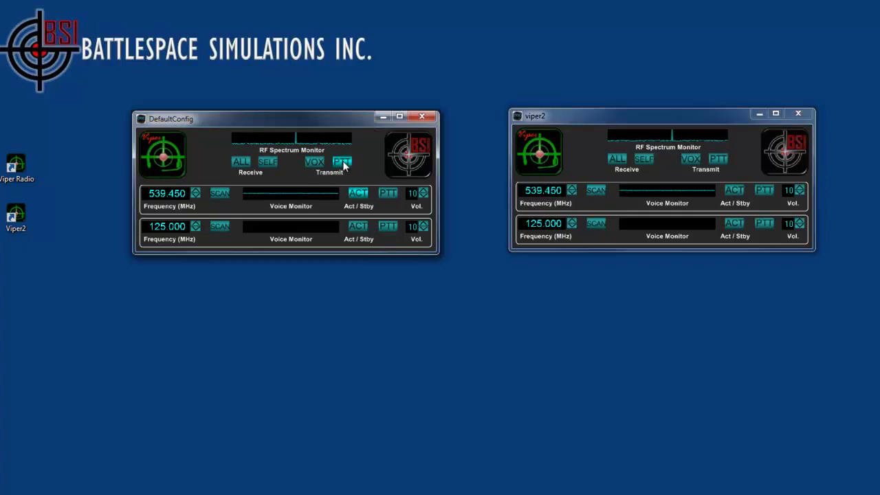
{"action": "left_click", "coordinate": [343, 163]}
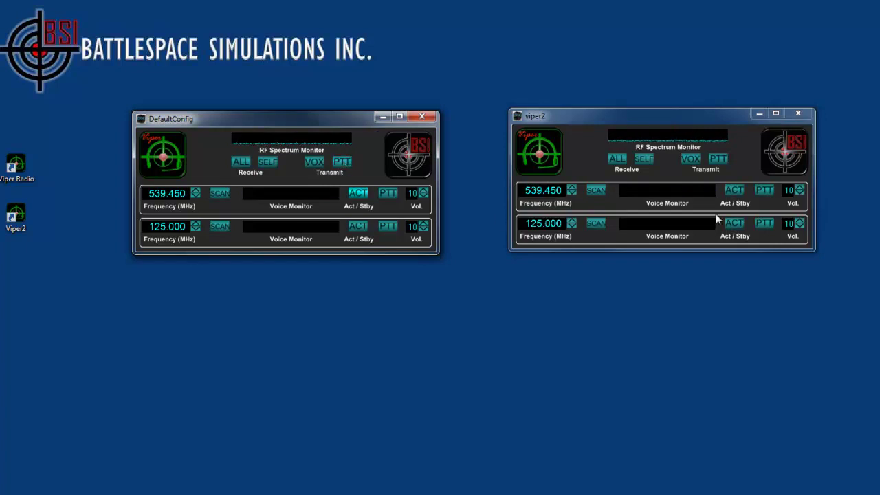
Enable VOX transmission on the DefaultConfig radio and set the volume of viper2's first channel to 0.
{"action": "left_click", "coordinate": [323, 162]}
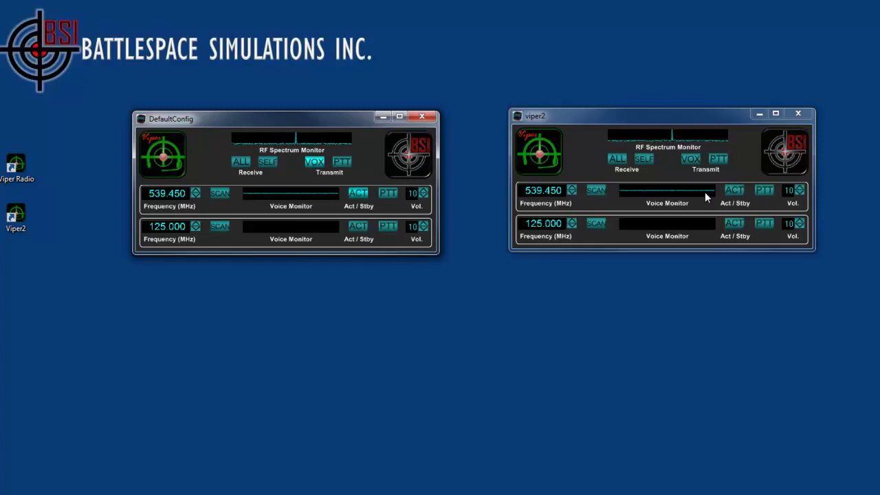
{"action": "left_click", "coordinate": [801, 192]}
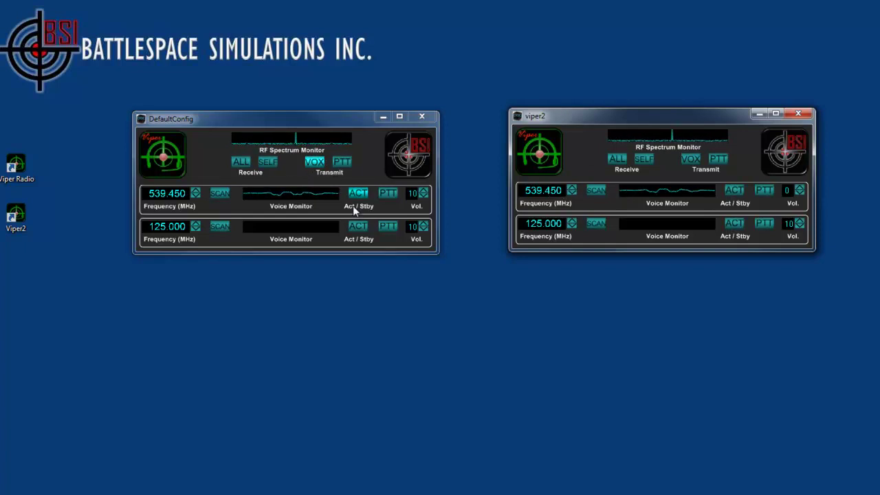
Set viper2's second channel frequency to 300 MHz and briefly transmit on that channel with push-to-talk.
{"action": "left_click", "coordinate": [534, 223]}
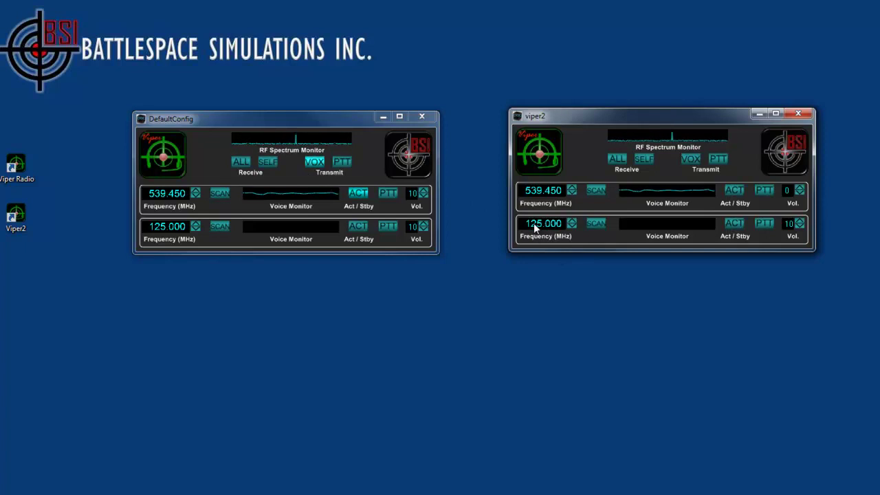
{"action": "key", "text": "Delete"}
{"action": "type", "text": "300"}
{"action": "left_click", "coordinate": [762, 227]}
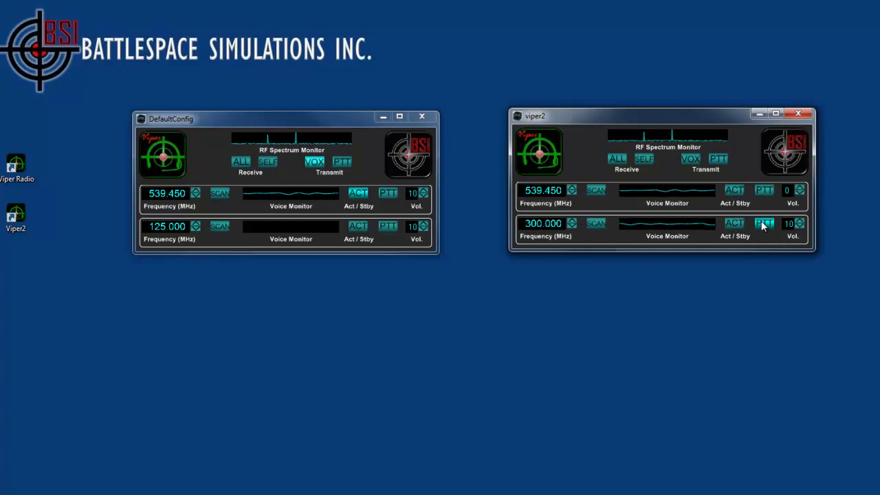
{"action": "left_click", "coordinate": [763, 227]}
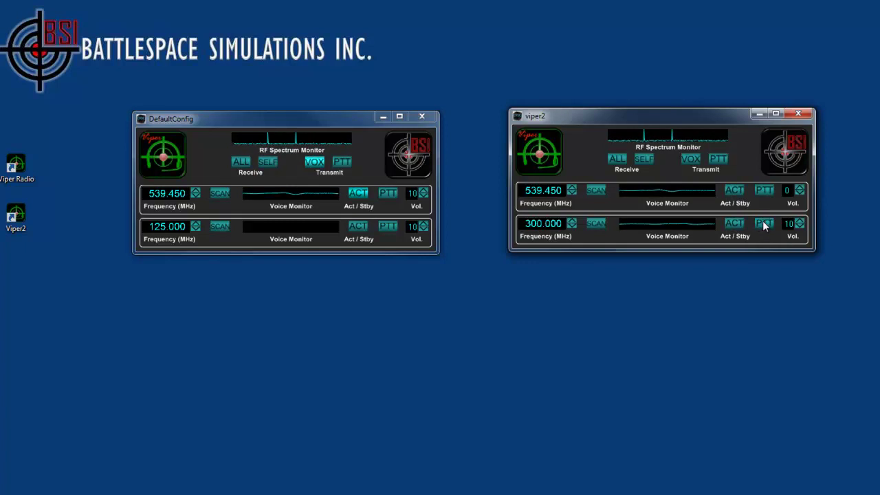
Disable VOX on the DefaultConfig radio and make another push-to-talk test transmission on viper2's second channel.
{"action": "left_click", "coordinate": [307, 161]}
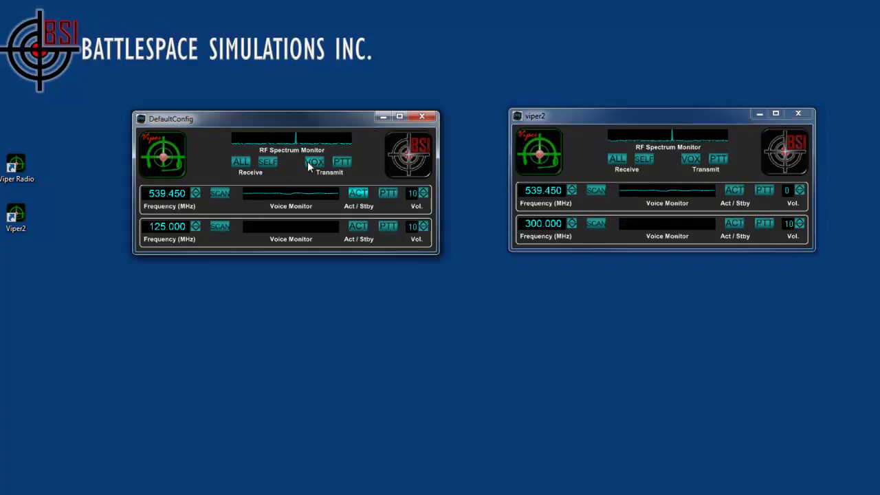
{"action": "left_click", "coordinate": [765, 226]}
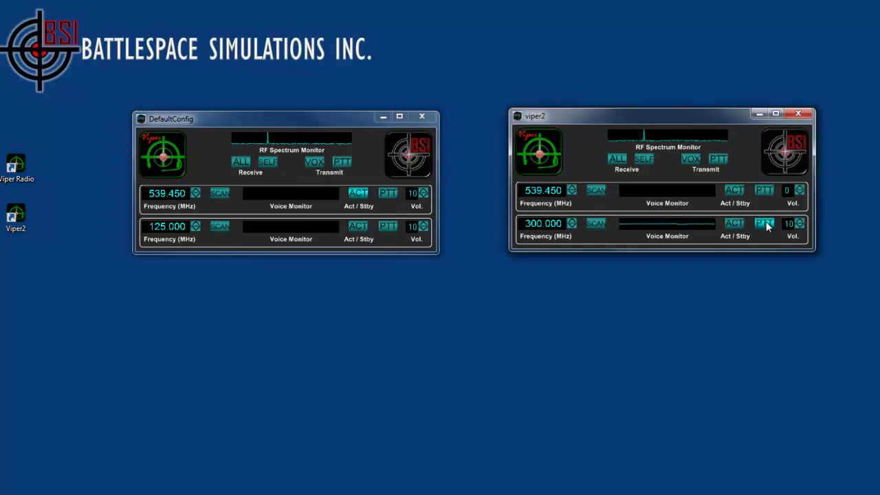
{"action": "left_click", "coordinate": [765, 224]}
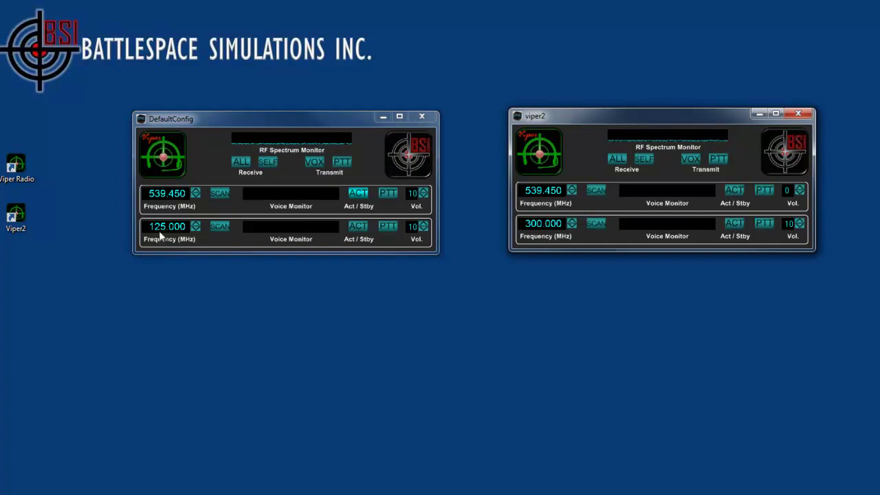
Scan DefaultConfig's second channel to 300.000 MHz by transmitting from viper2's second channel, and repeat the transmission to test reception.
{"action": "left_click", "coordinate": [219, 226]}
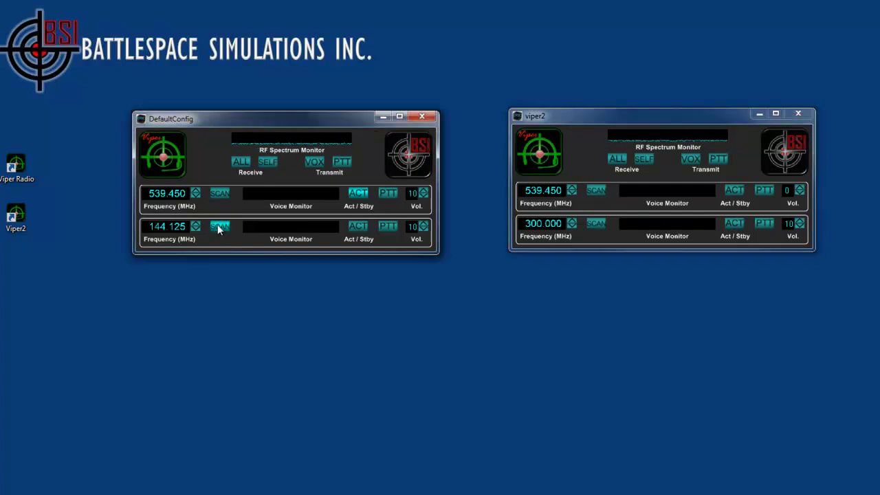
{"action": "left_click", "coordinate": [765, 224]}
{"action": "left_click", "coordinate": [764, 226]}
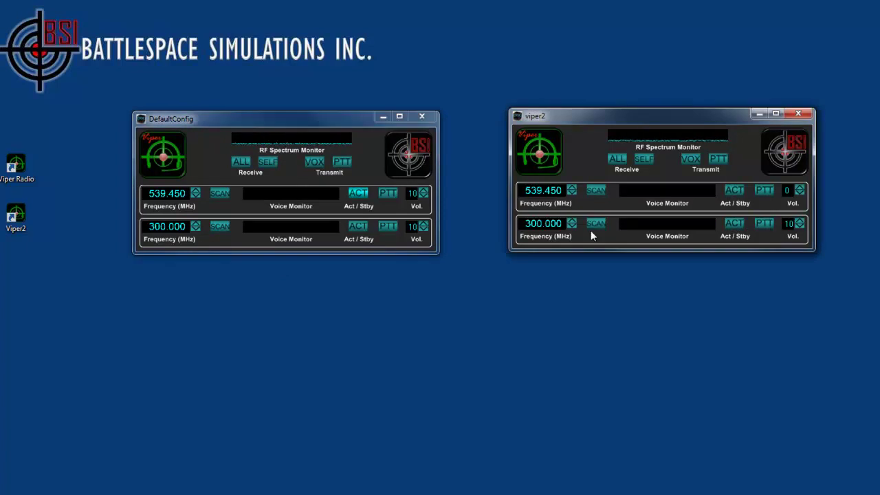
{"action": "left_click", "coordinate": [763, 225]}
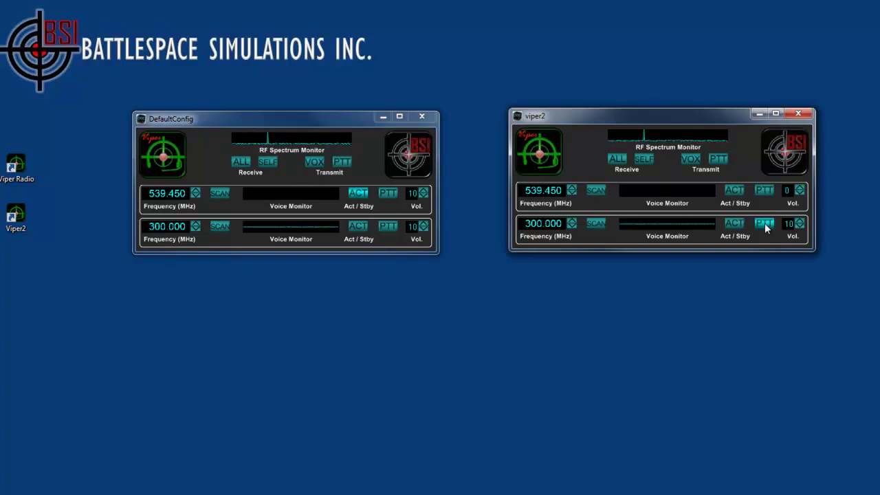
{"action": "left_click", "coordinate": [765, 226]}
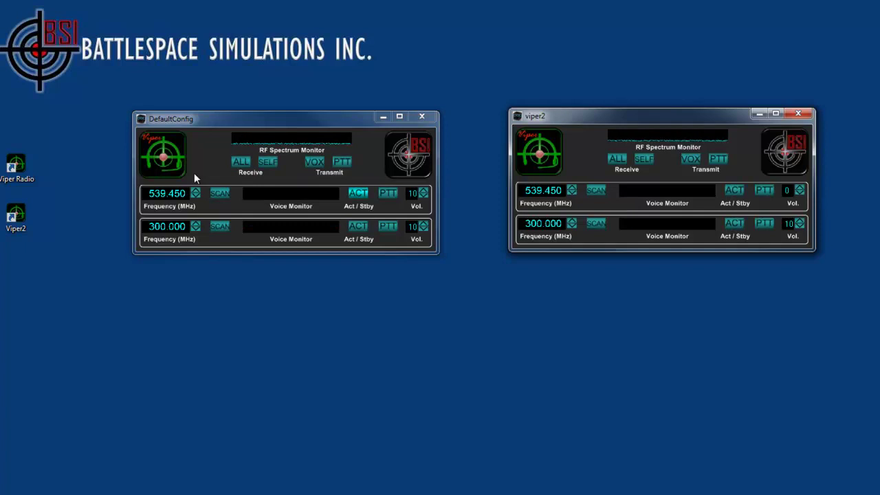